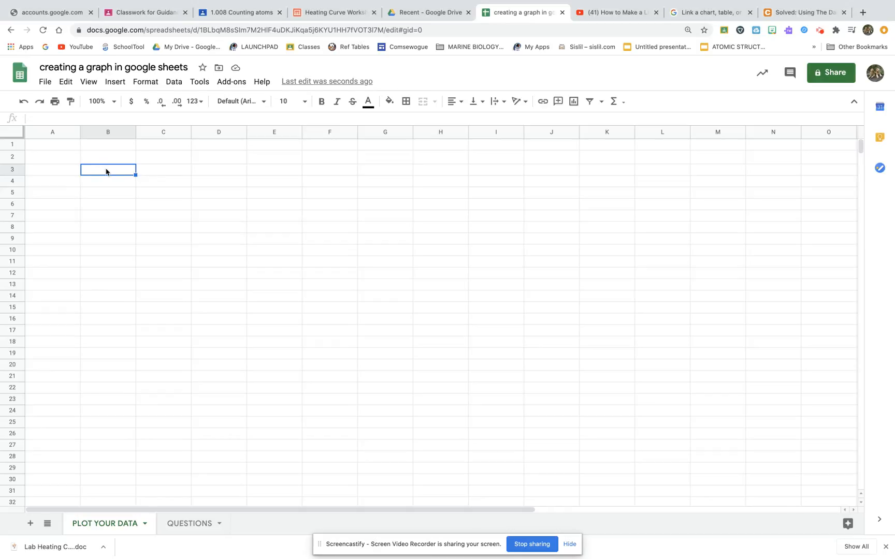
# Step: Enter the column headers 'Time in Minutes' in B3 and 'Temperature in C' in C3
pyautogui.write('Time in Minutes')
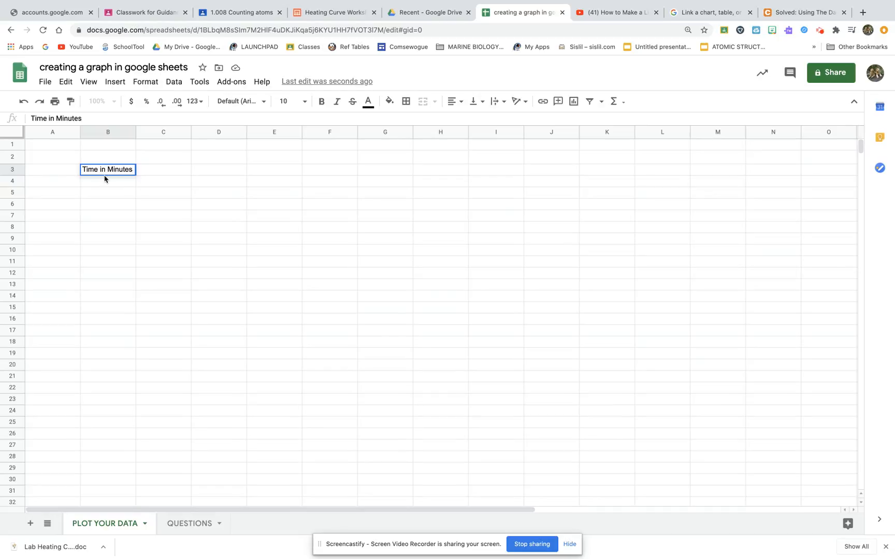
pyautogui.click(153, 171)
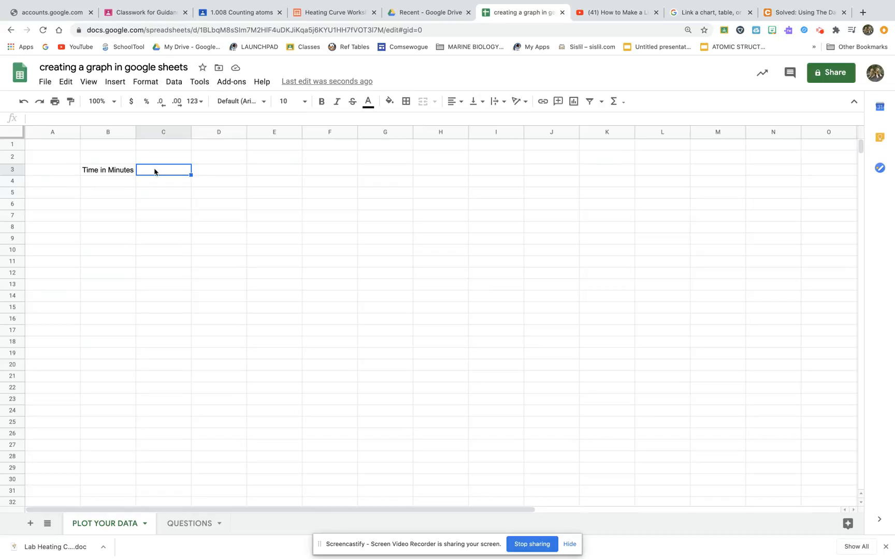
pyautogui.write('TEM')
pyautogui.press('BackSpace')
pyautogui.press('BackSpace')
pyautogui.write('emperature in ')
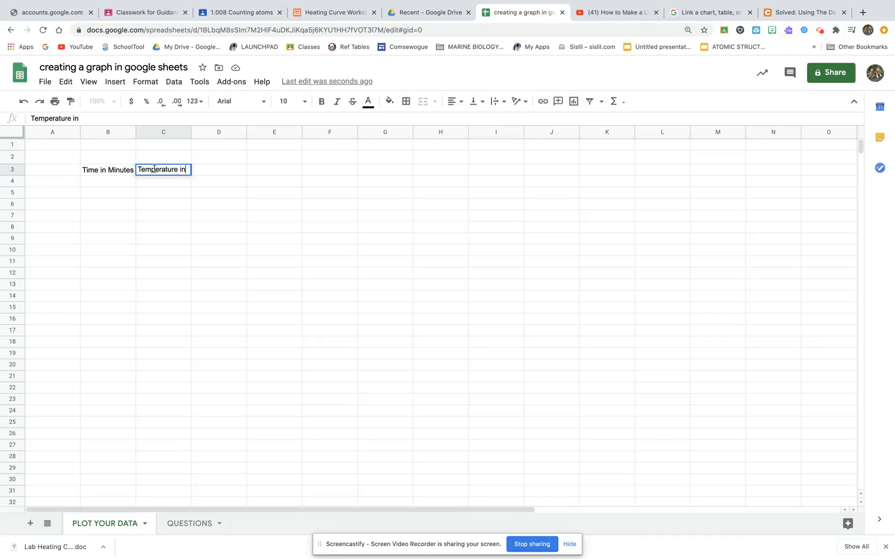
pyautogui.write('C')
pyautogui.click(156, 181)
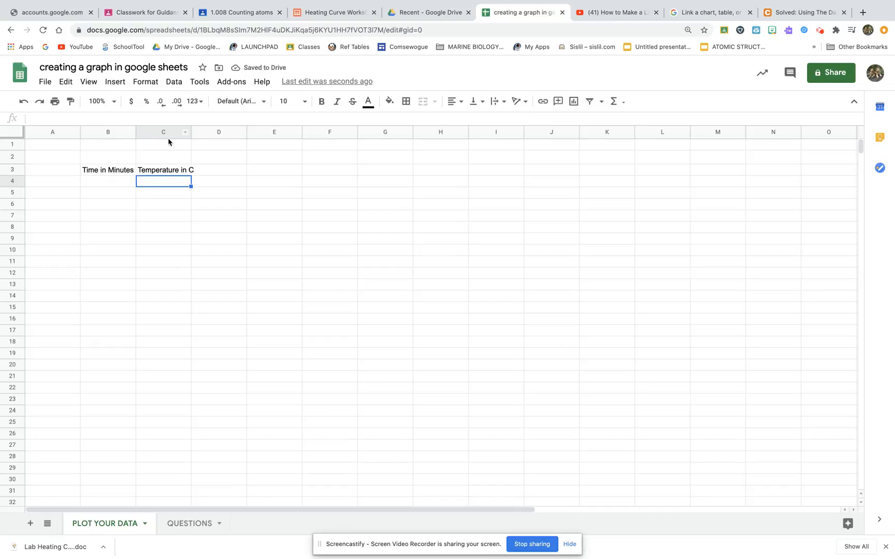
# Step: Widen columns B and C so the headers fit
pyautogui.moveTo(190, 132); pyautogui.dragTo(221, 133)
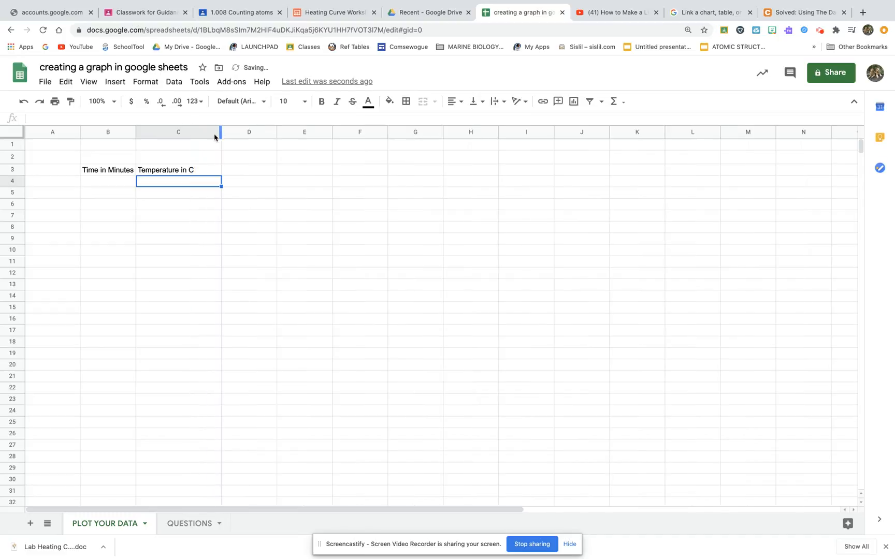
pyautogui.moveTo(134, 133); pyautogui.dragTo(152, 132)
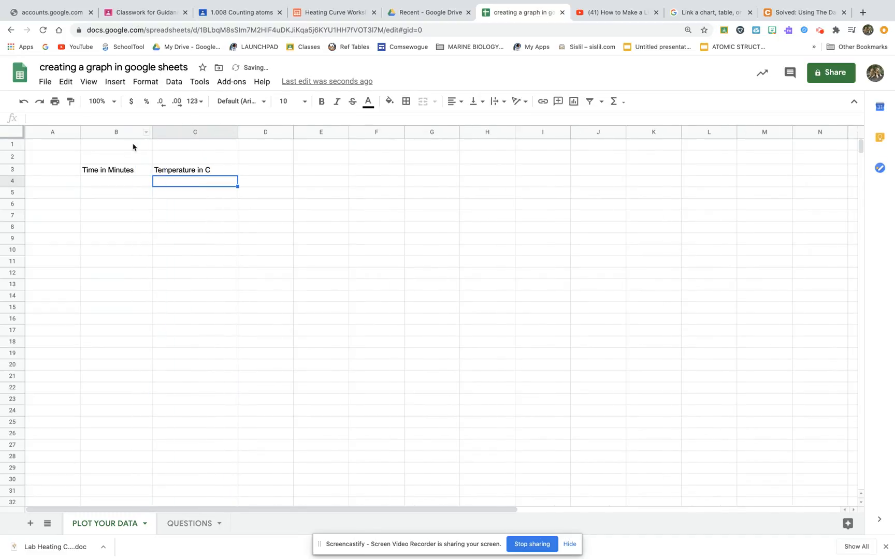
# Step: Enter 1, 2 and 3 in B4:B6 and autofill the time series down column B to row 31
pyautogui.click(117, 182)
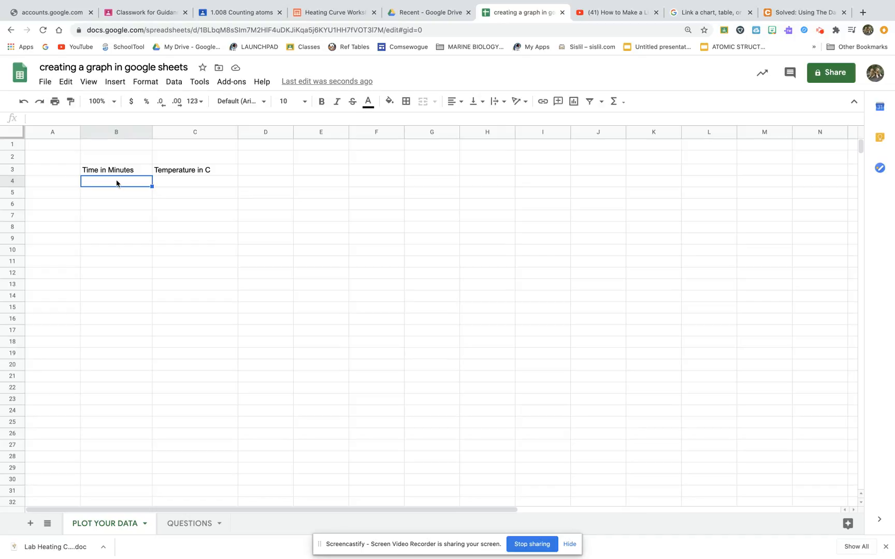
pyautogui.write('1')
pyautogui.press('Return')
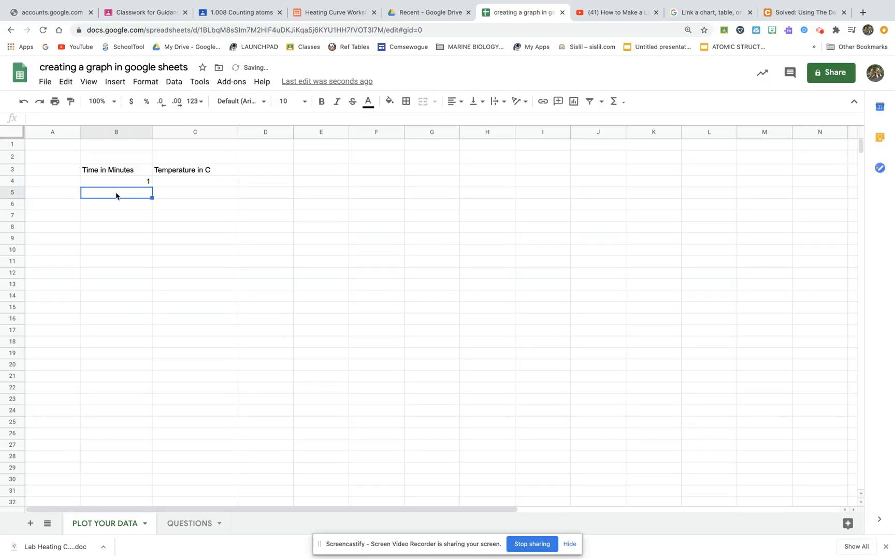
pyautogui.write('2')
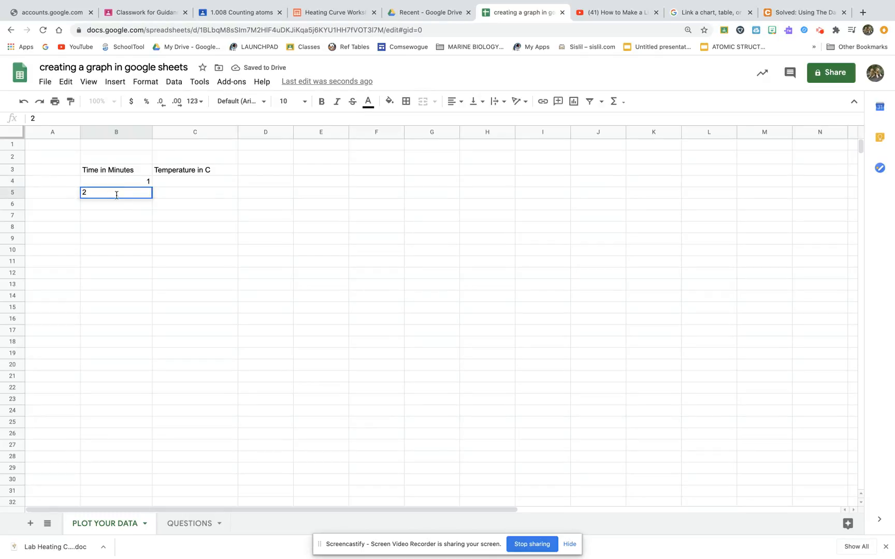
pyautogui.press('Return')
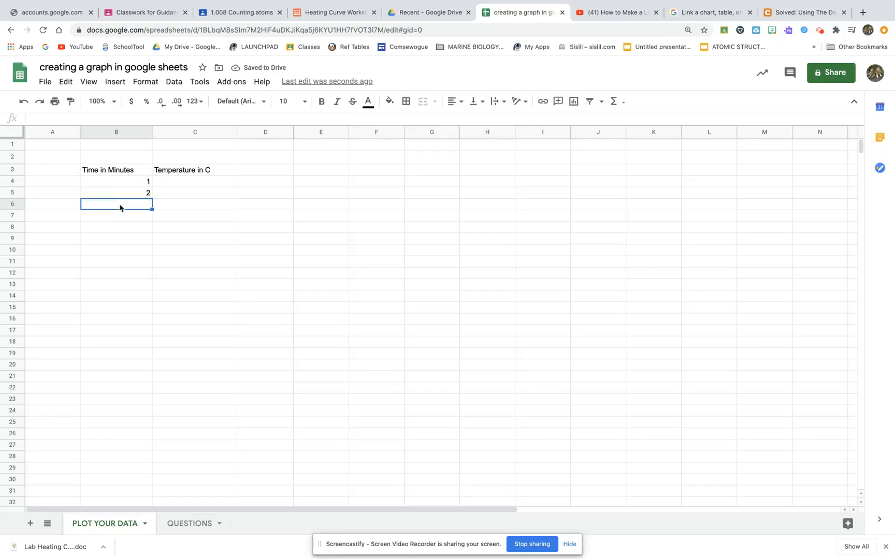
pyautogui.write('3')
pyautogui.press('Return')
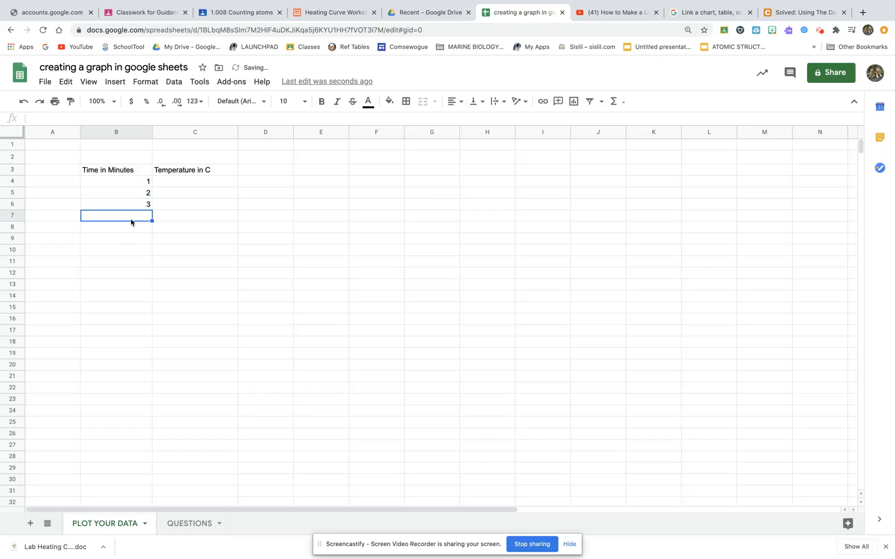
pyautogui.click(106, 184)
pyautogui.moveTo(120, 193); pyautogui.dragTo(127, 211)
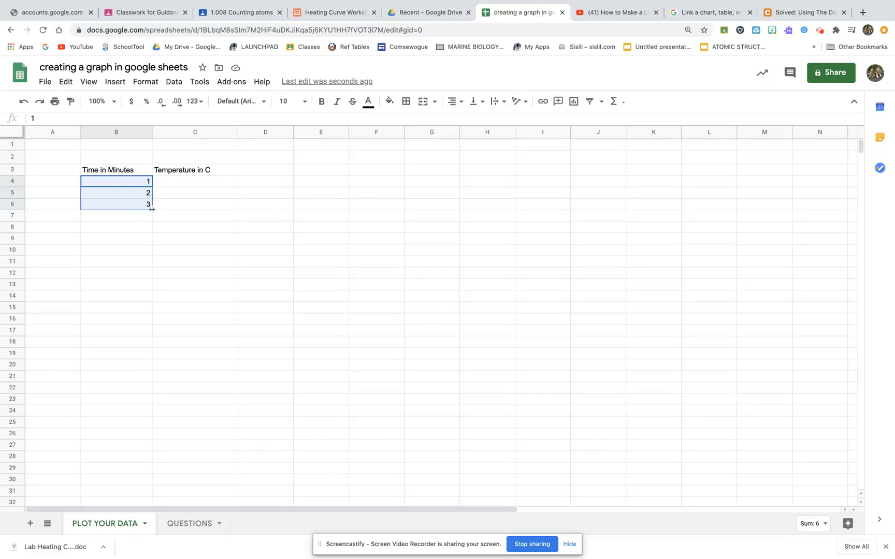
pyautogui.moveTo(152, 209); pyautogui.dragTo(152, 496)
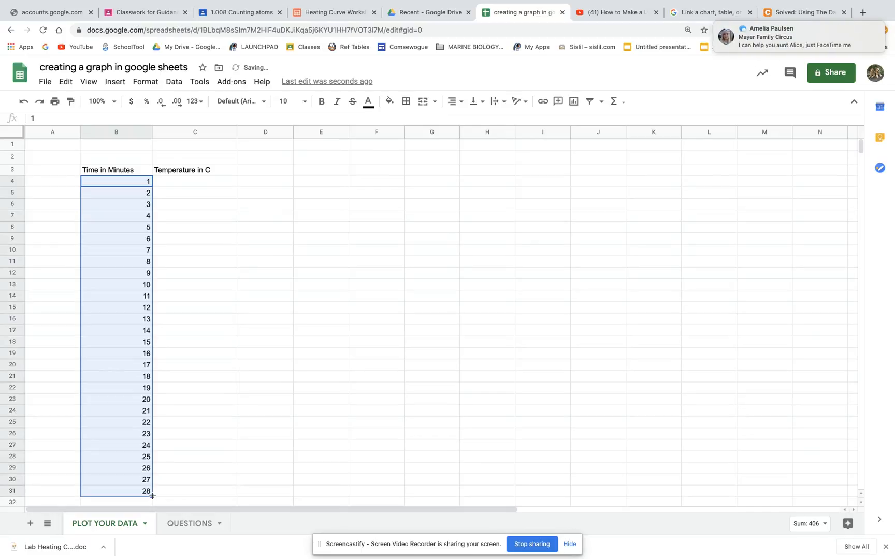
# Step: Clear the time values 26, 27 and 28 from cells B29 to B31
pyautogui.scroll(-1, 153, 499)
pyautogui.scroll(1, 153, 499)
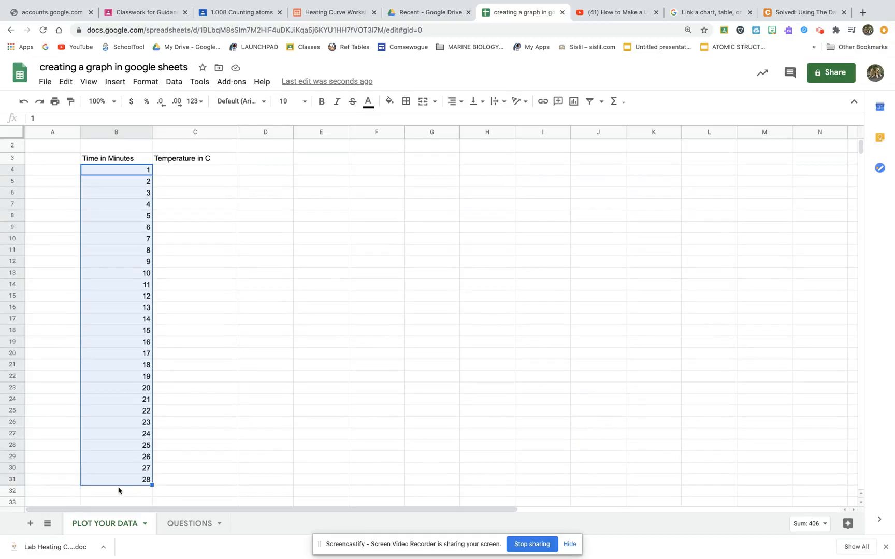
pyautogui.click(203, 459)
pyautogui.click(120, 458)
pyautogui.press('Delete')
pyautogui.click(126, 471)
pyautogui.press('Delete')
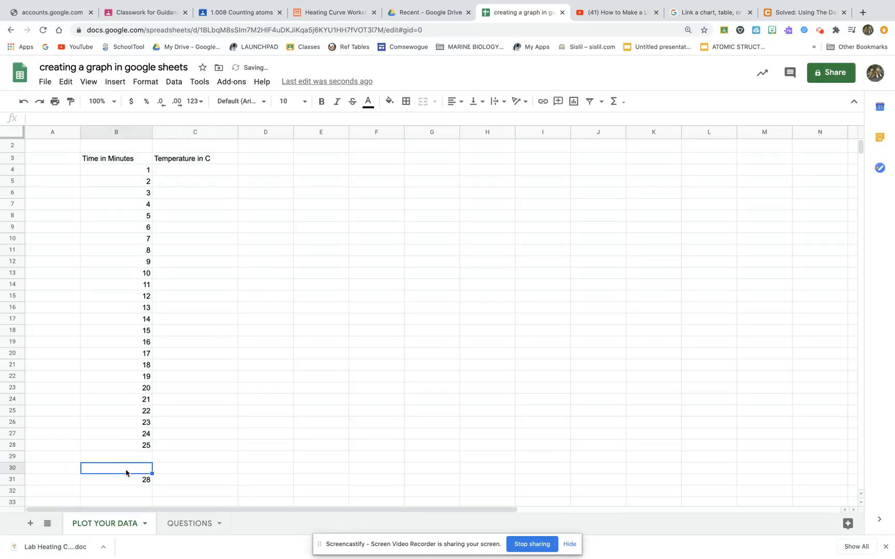
pyautogui.click(129, 480)
pyautogui.press('Delete')
pyautogui.click(197, 435)
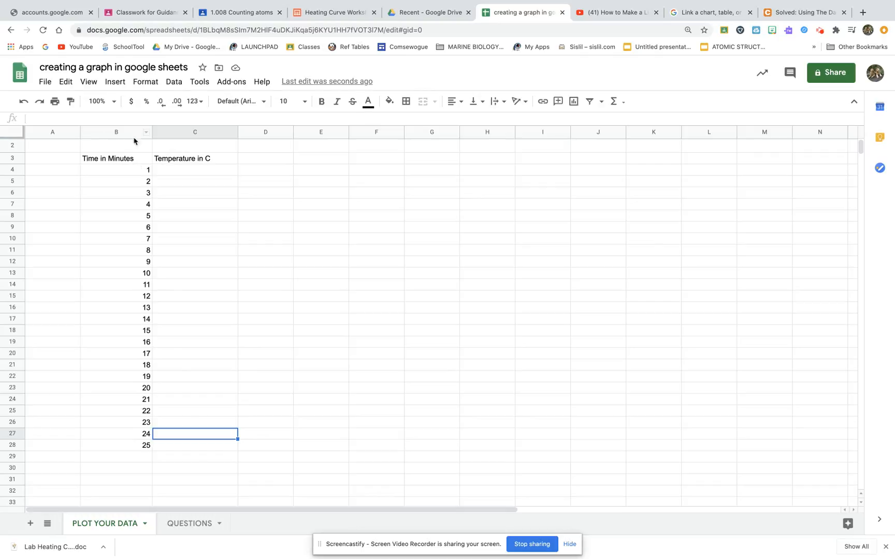
# Step: Center-align the contents of columns B and C horizontally
pyautogui.click(176, 172)
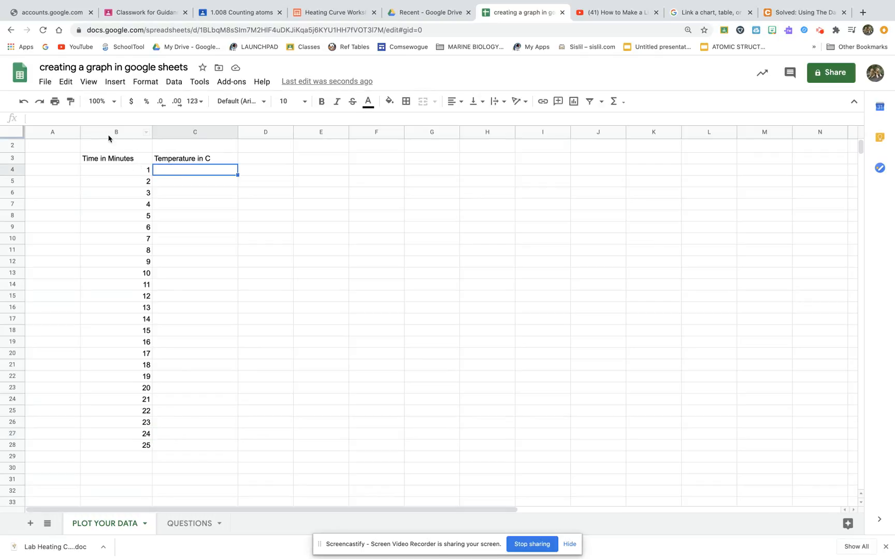
pyautogui.moveTo(108, 133); pyautogui.dragTo(186, 146)
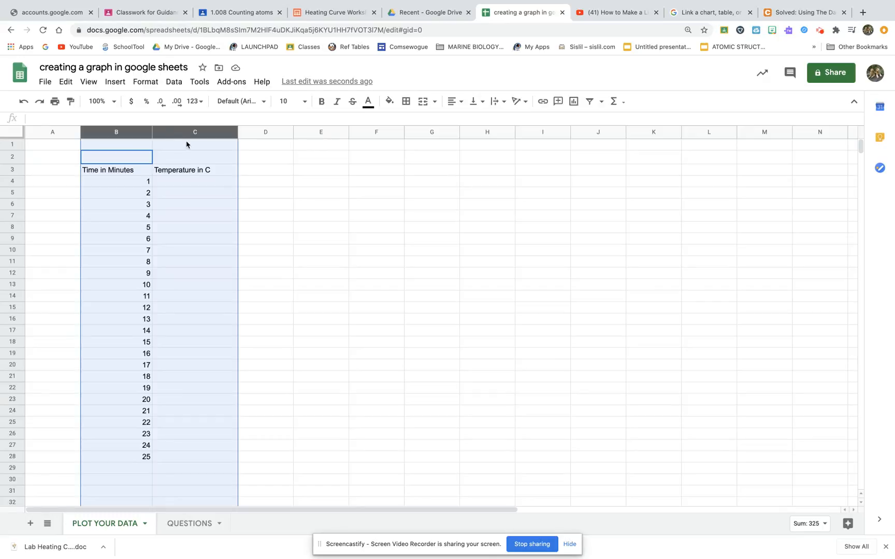
pyautogui.click(452, 102)
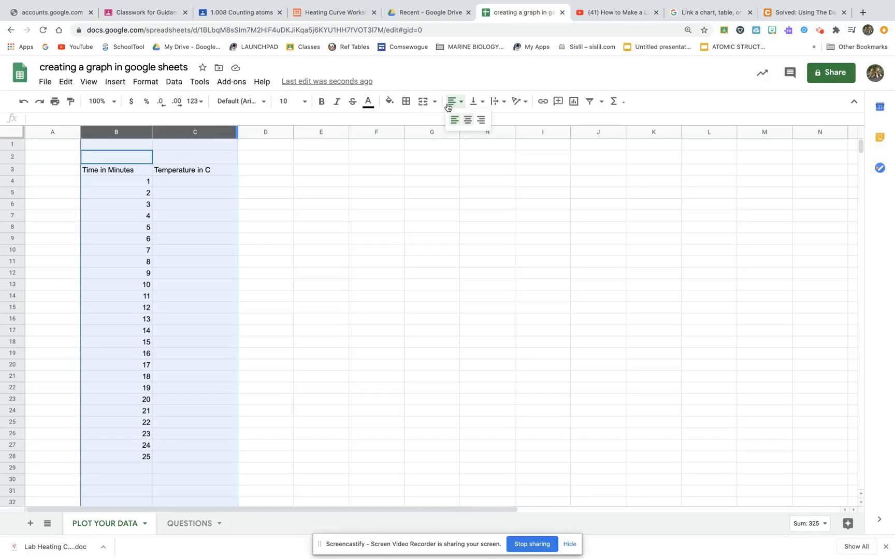
pyautogui.click(468, 120)
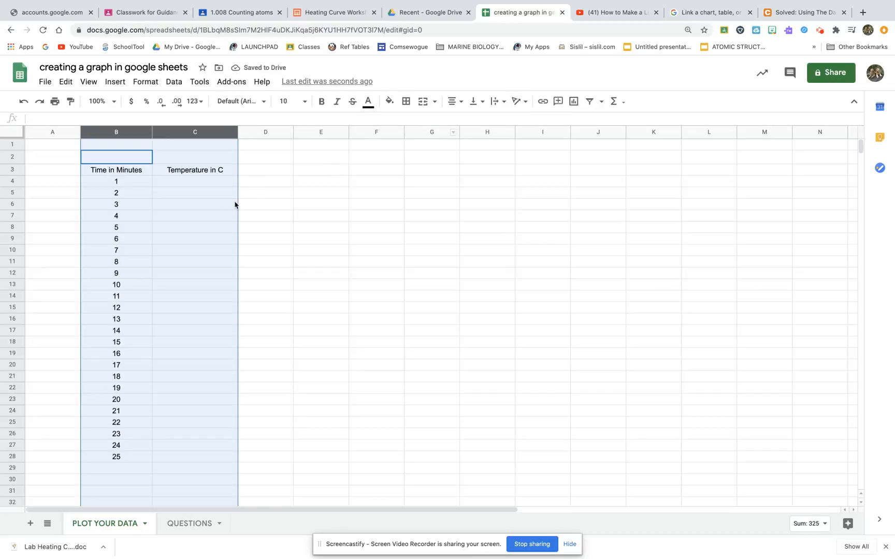
# Step: Add a thick outer border around the table range B3:C28
pyautogui.click(184, 182)
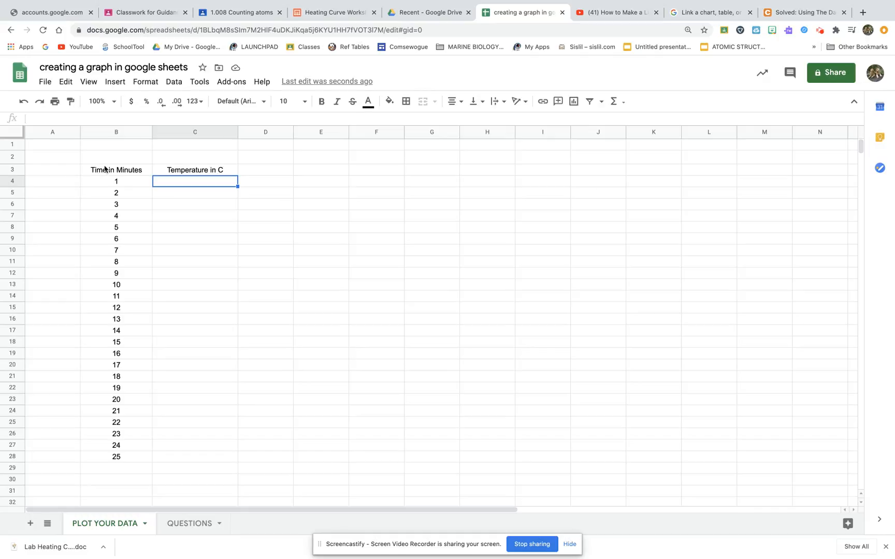
pyautogui.moveTo(105, 169); pyautogui.dragTo(205, 459)
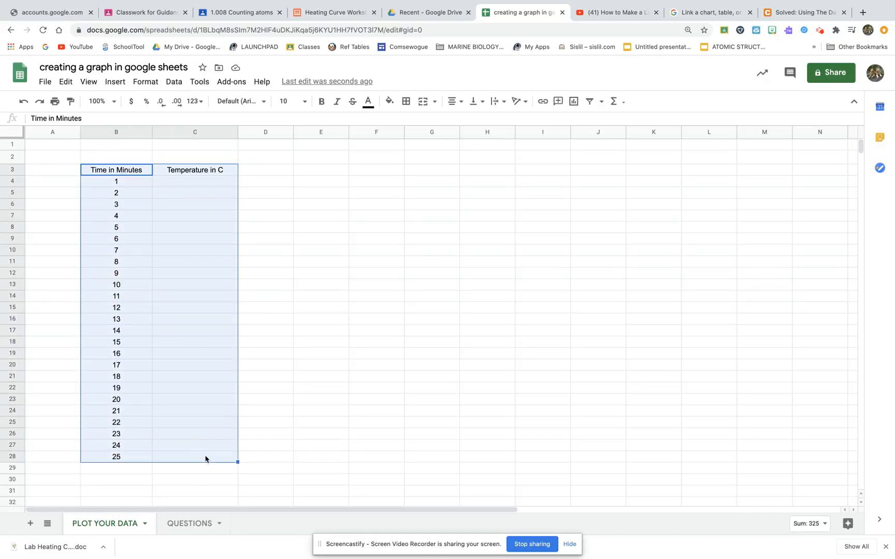
pyautogui.click(406, 101)
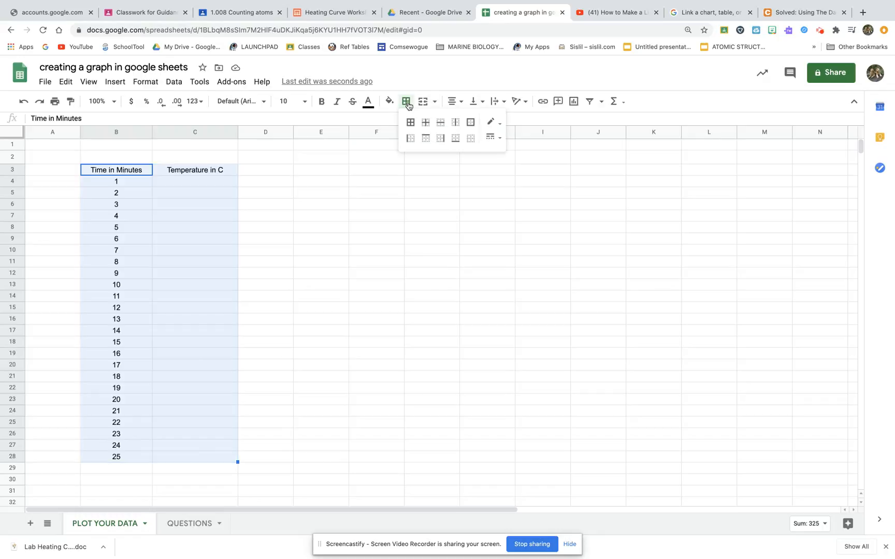
pyautogui.click(470, 122)
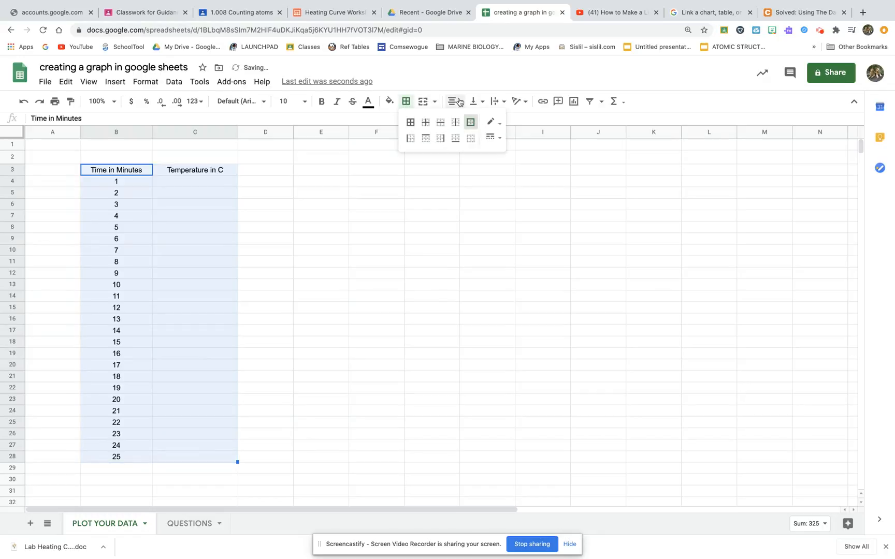
pyautogui.click(492, 138)
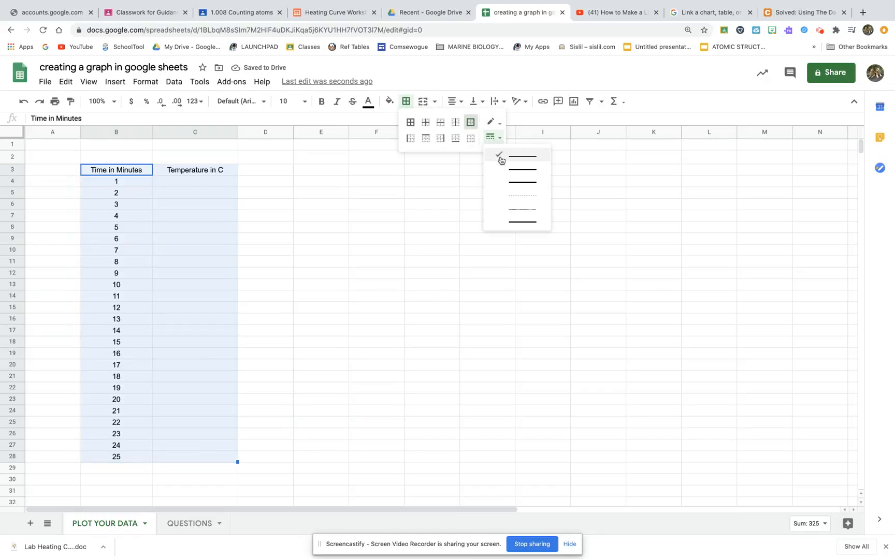
pyautogui.click(515, 182)
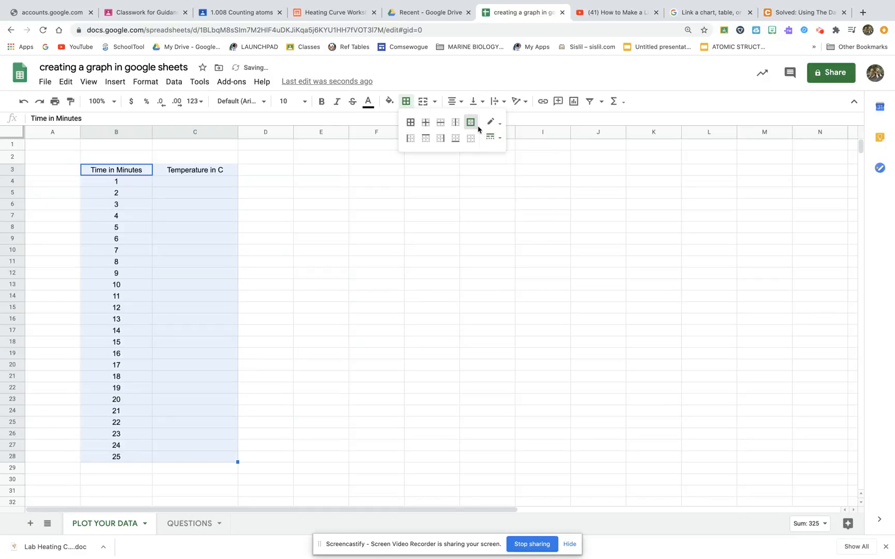
pyautogui.click(491, 137)
pyautogui.click(516, 183)
# Step: Set the table's outer border color to red with the thick line style
pyautogui.click(493, 122)
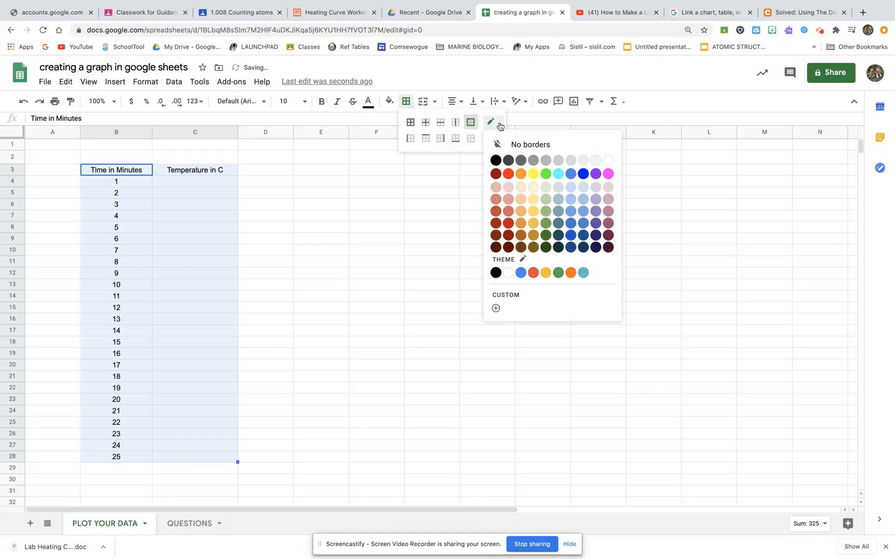
pyautogui.click(508, 179)
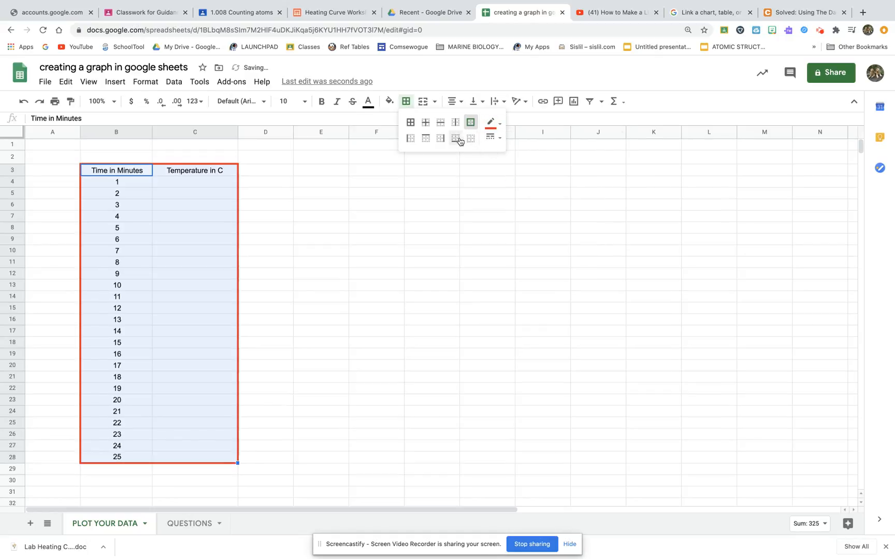
pyautogui.click(492, 137)
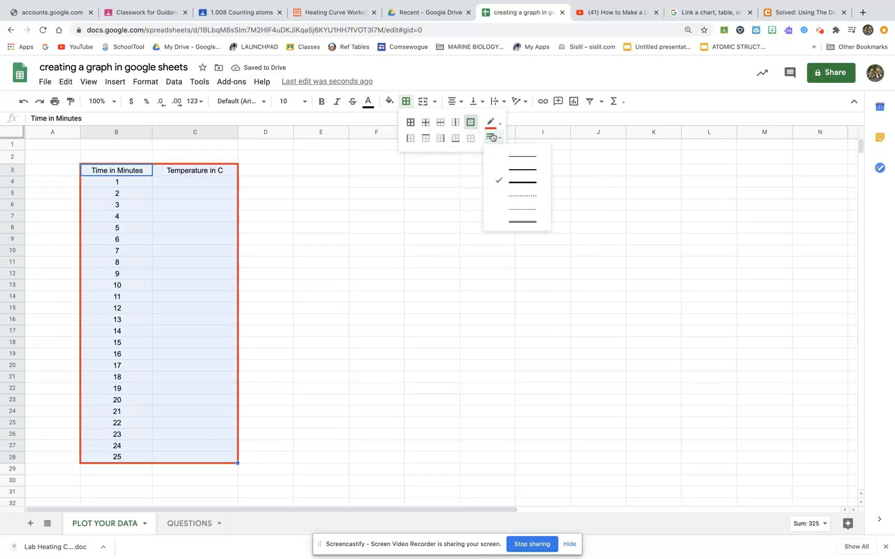
pyautogui.click(511, 184)
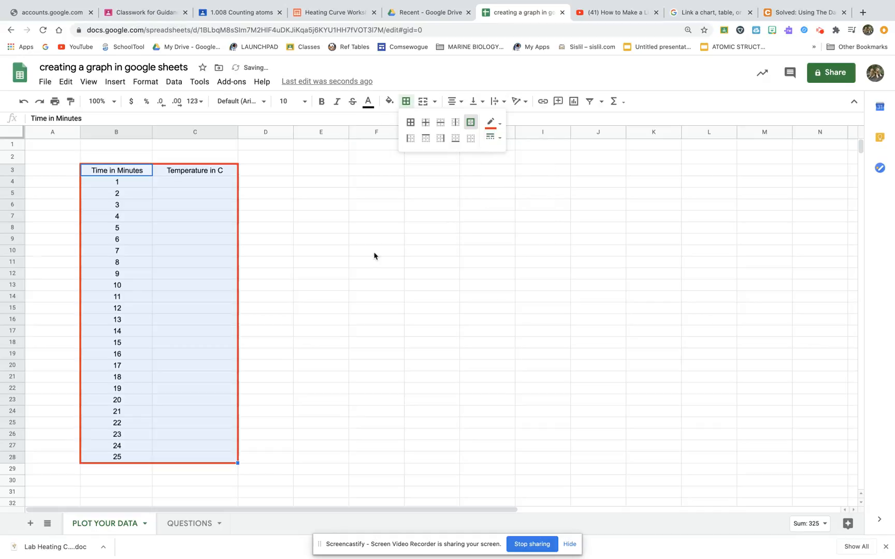
# Step: Make header row 3 taller and vertically center the headers in B3:C3
pyautogui.click(201, 224)
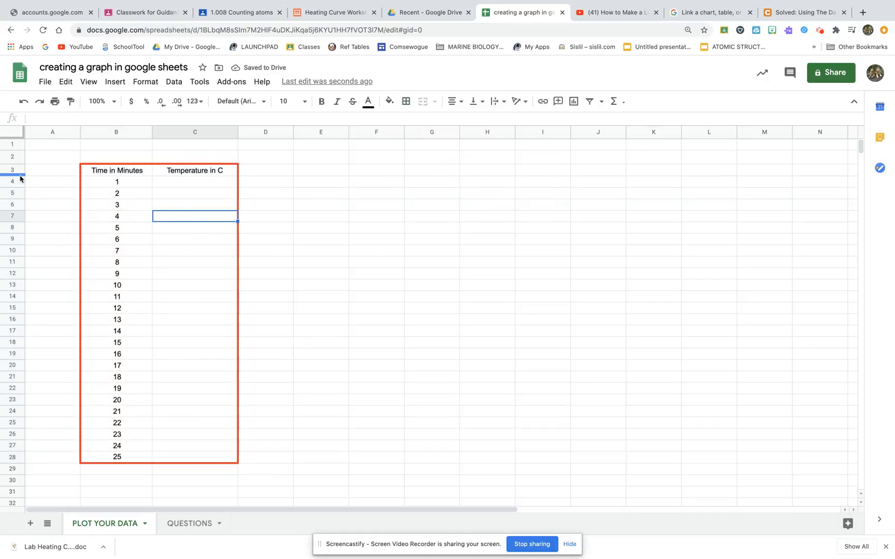
pyautogui.moveTo(14, 170); pyautogui.dragTo(14, 193)
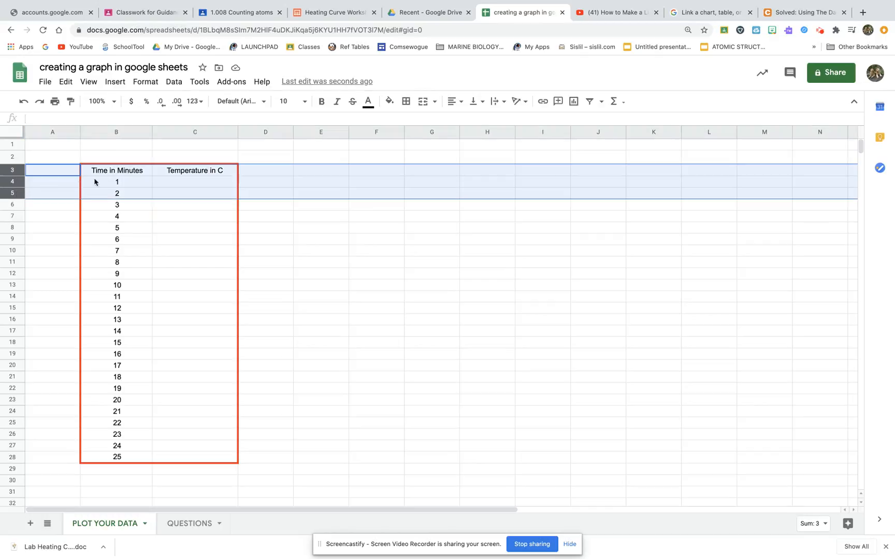
pyautogui.click(107, 180)
pyautogui.moveTo(20, 175); pyautogui.dragTo(21, 198)
pyautogui.moveTo(122, 185); pyautogui.dragTo(186, 184)
pyautogui.click(463, 103)
pyautogui.click(477, 102)
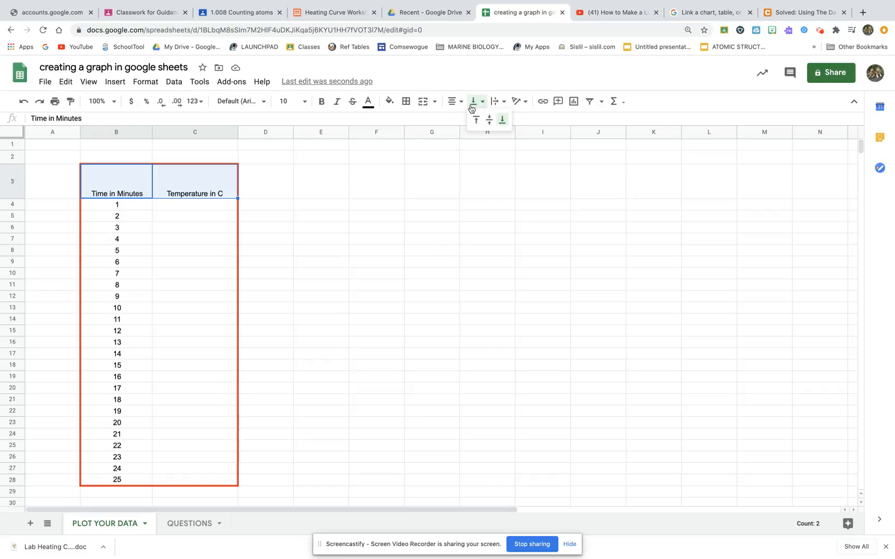
pyautogui.click(488, 120)
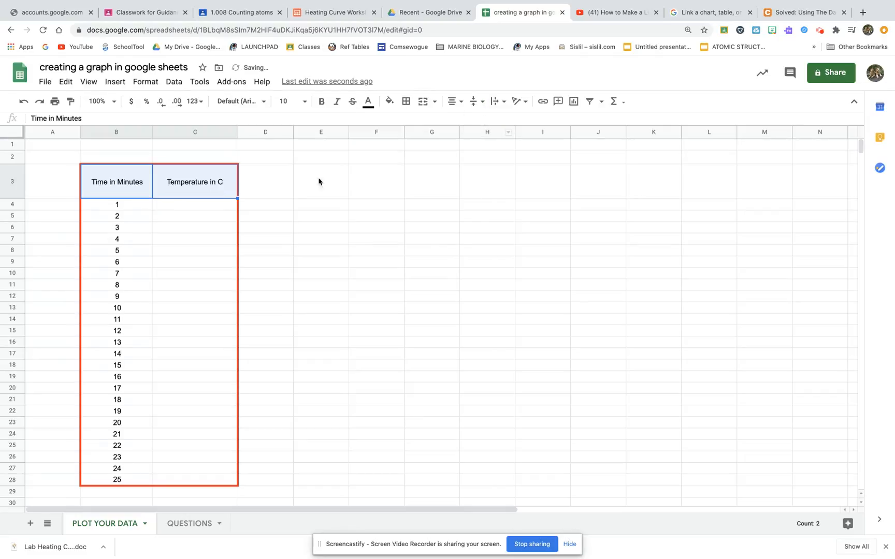
# Step: Fill the header cells B3:C3 with a light gray background
pyautogui.click(389, 103)
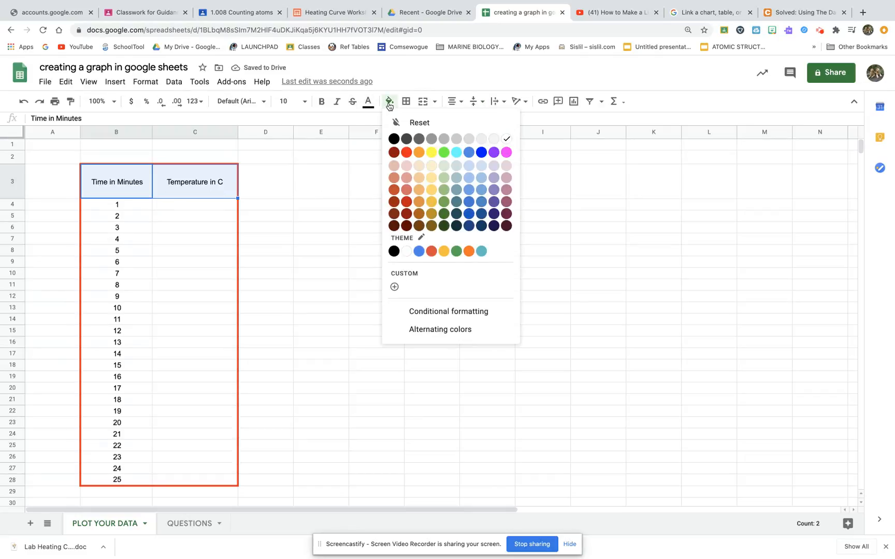
pyautogui.click(469, 140)
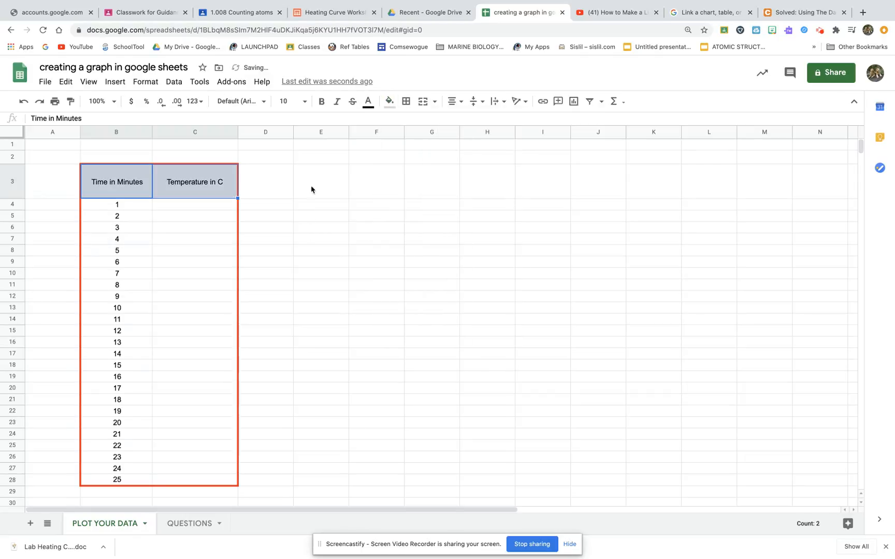
# Step: Change the header font to Archivo Black
pyautogui.click(263, 103)
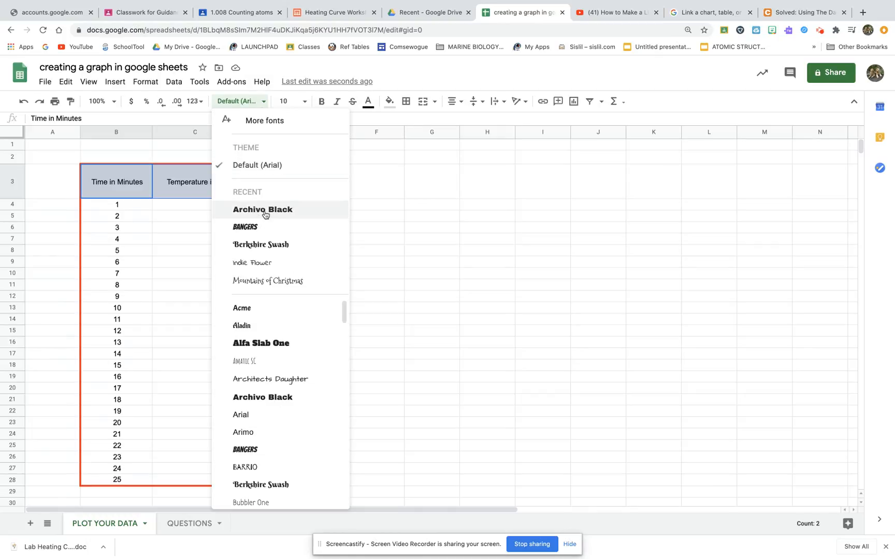
pyautogui.click(264, 211)
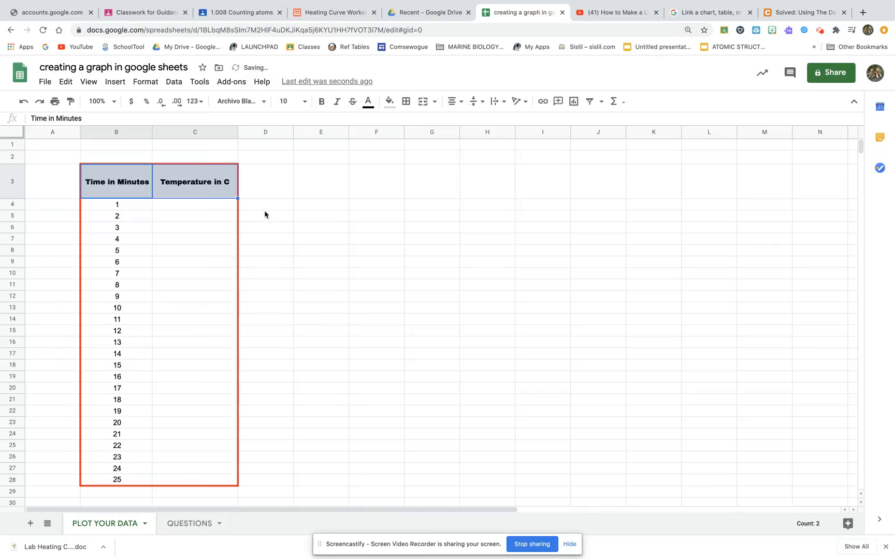
pyautogui.click(368, 103)
pyautogui.click(484, 139)
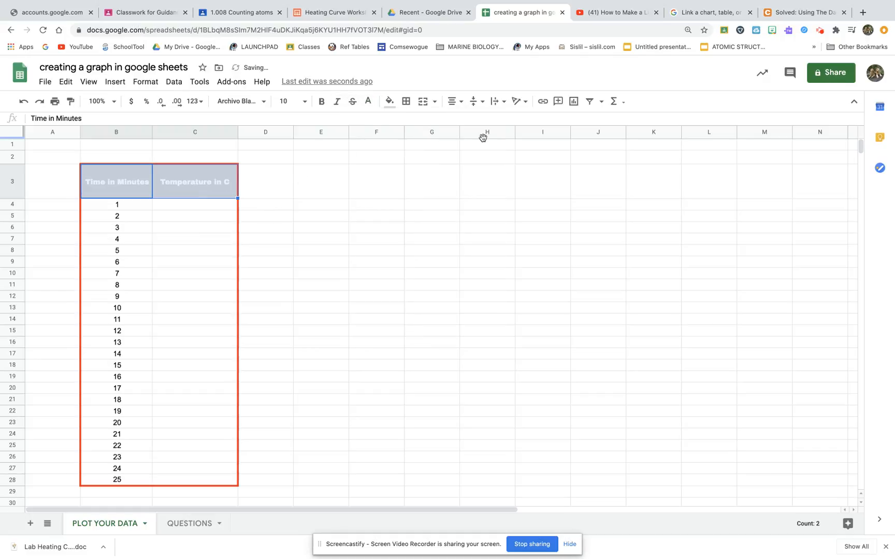
pyautogui.click(388, 102)
# Step: Set the header text color to red
pyautogui.click(367, 101)
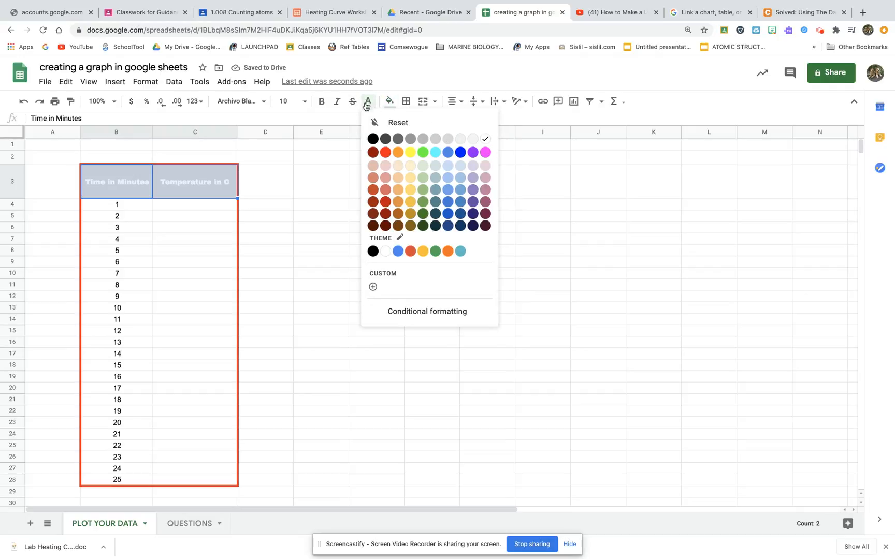
pyautogui.click(385, 151)
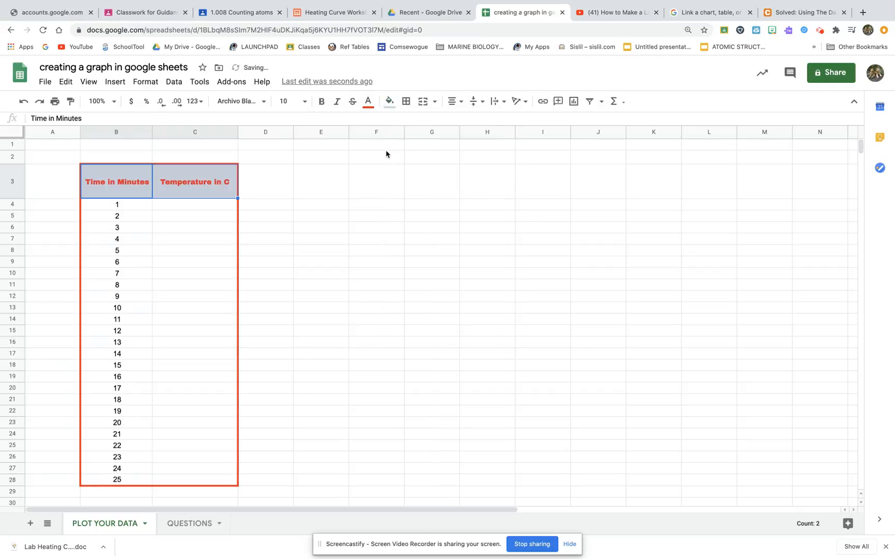
pyautogui.click(361, 262)
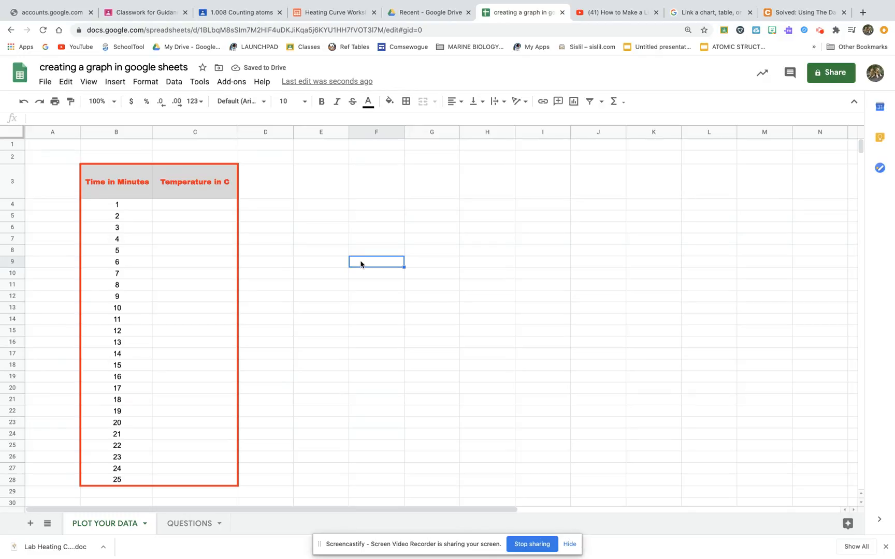
# Step: Start entering temperature values in column C at cell C4
pyautogui.click(190, 204)
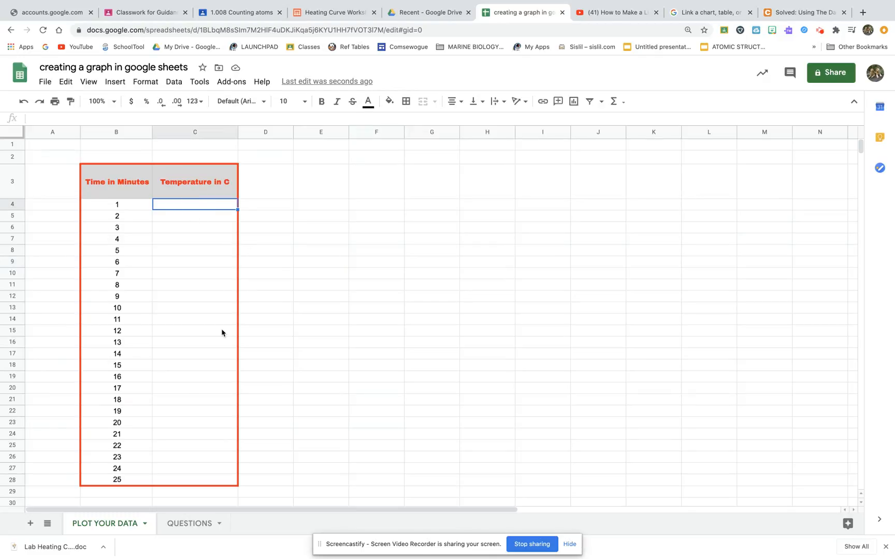